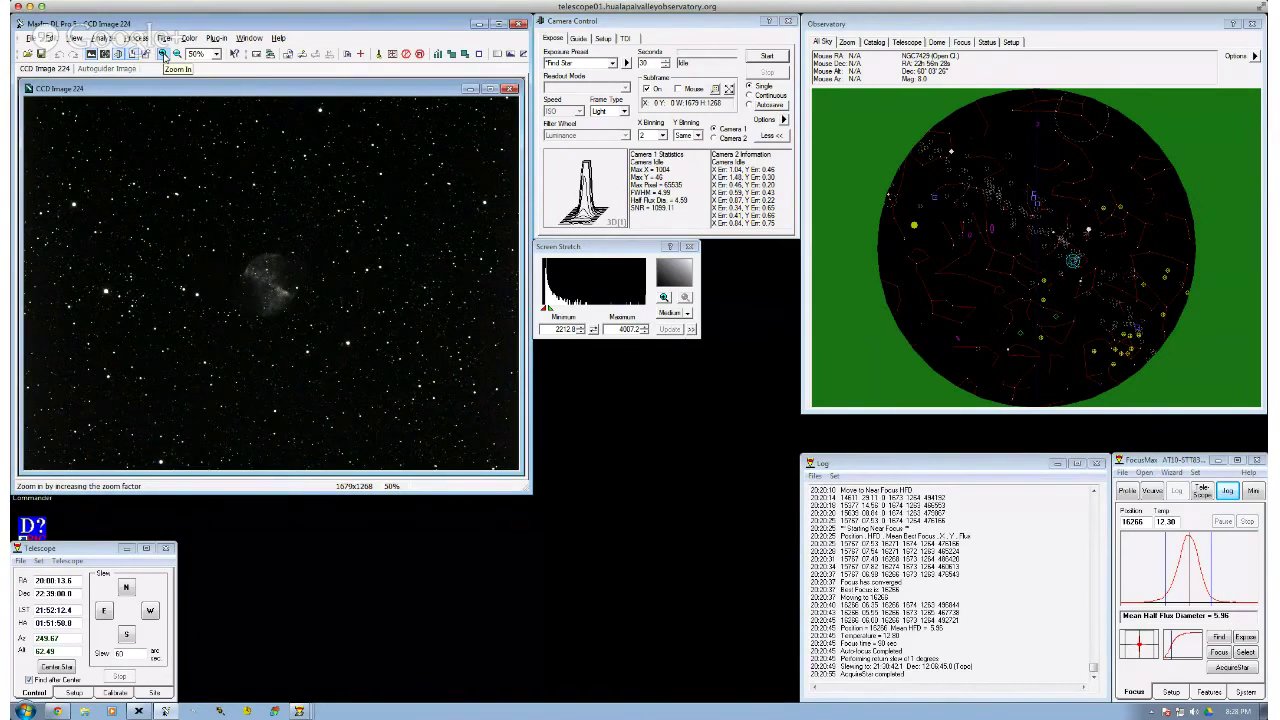
Zoom the nebula image to 100% and close the autoguider image
{"action": "left_click", "coordinate": [163, 55]}
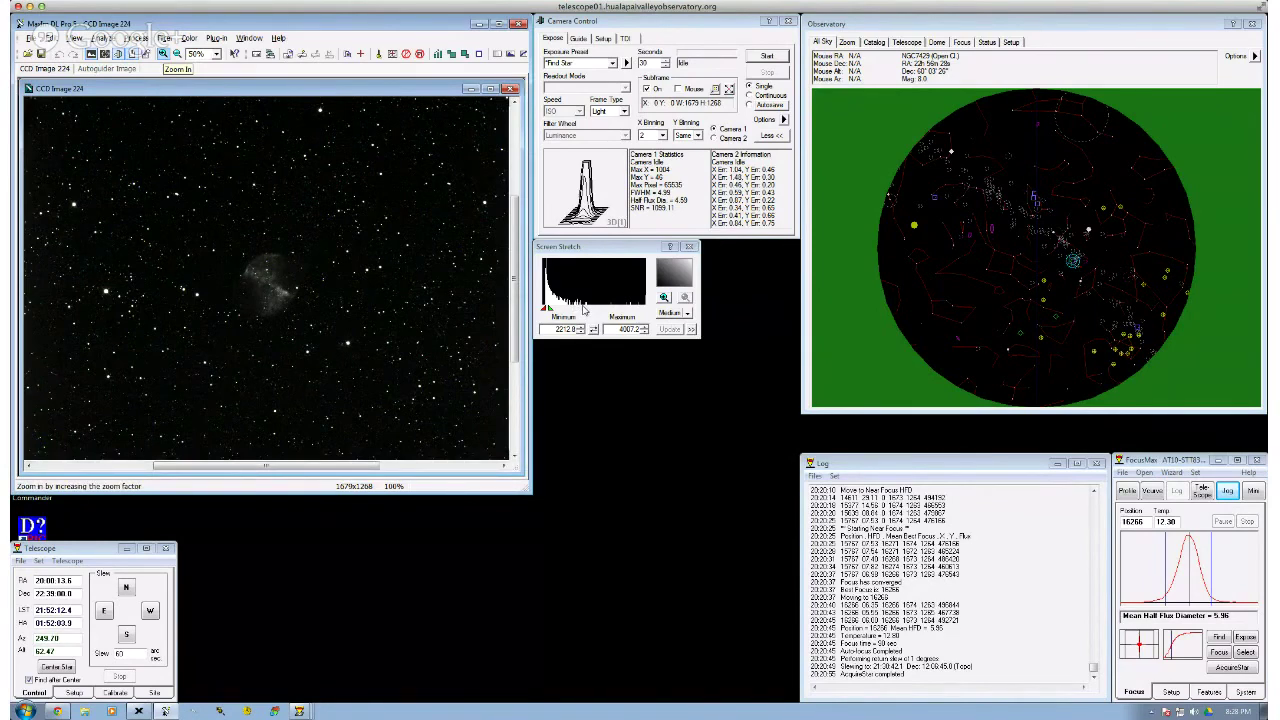
{"action": "left_click", "coordinate": [163, 55]}
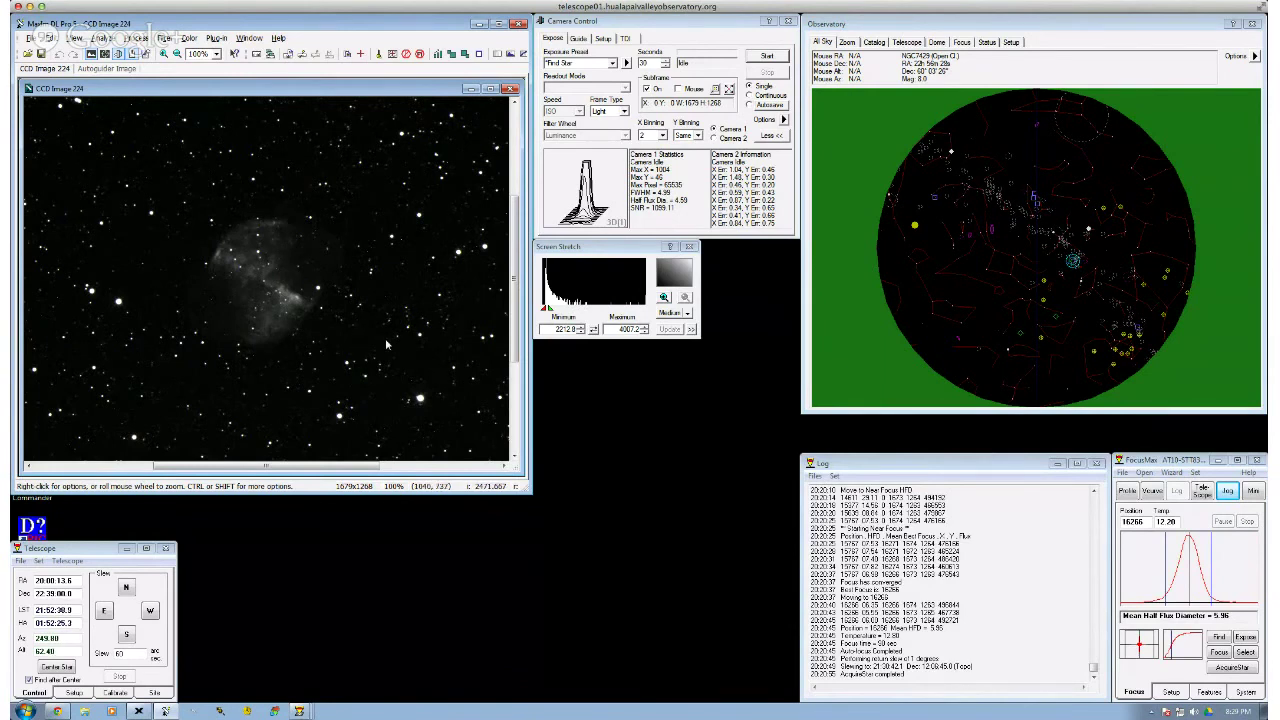
{"action": "left_click", "coordinate": [116, 69]}
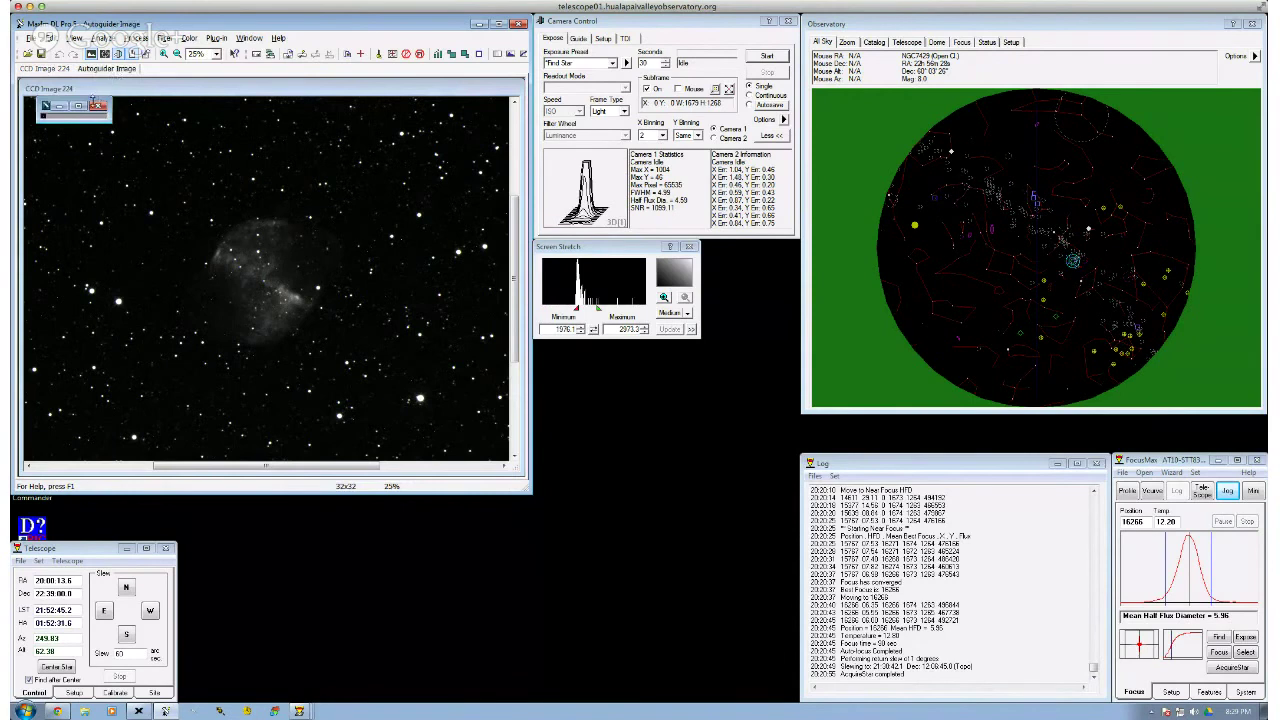
{"action": "left_click", "coordinate": [97, 105]}
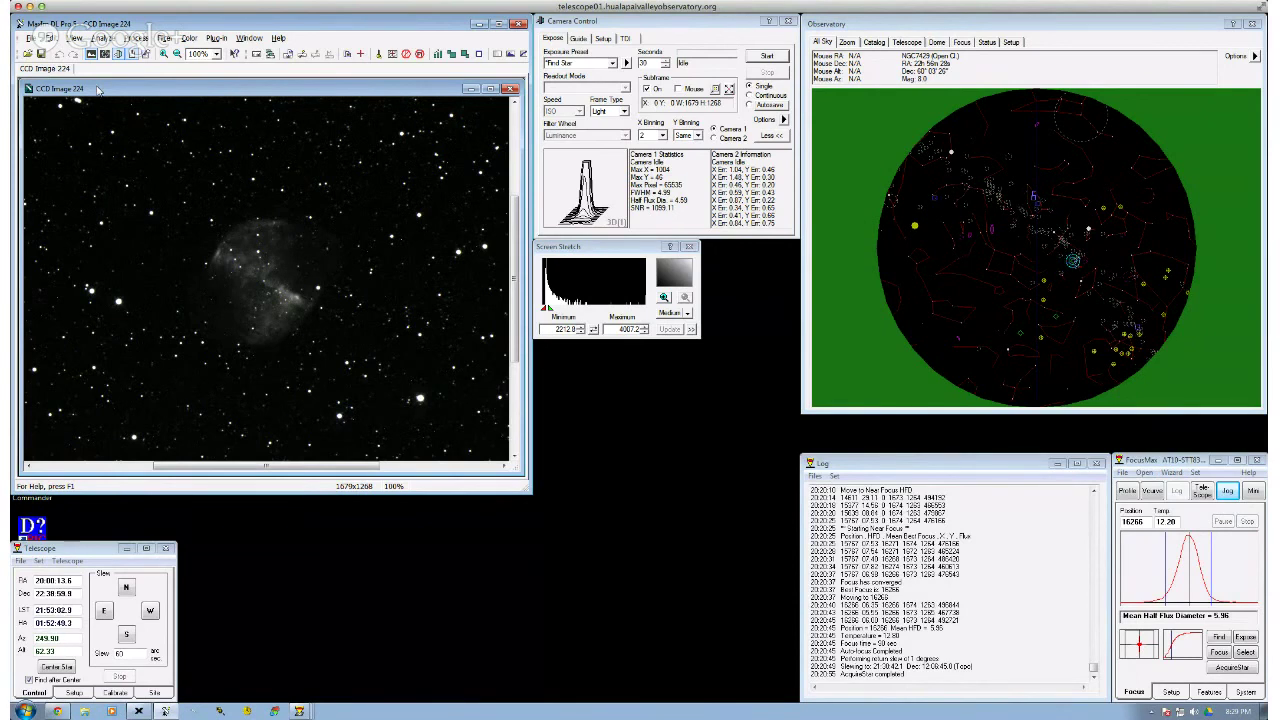
Try a permanent Log stretch on the nebula image, previewing it with screen stretch limits of 44754 and 50771
{"action": "left_click", "coordinate": [137, 38]}
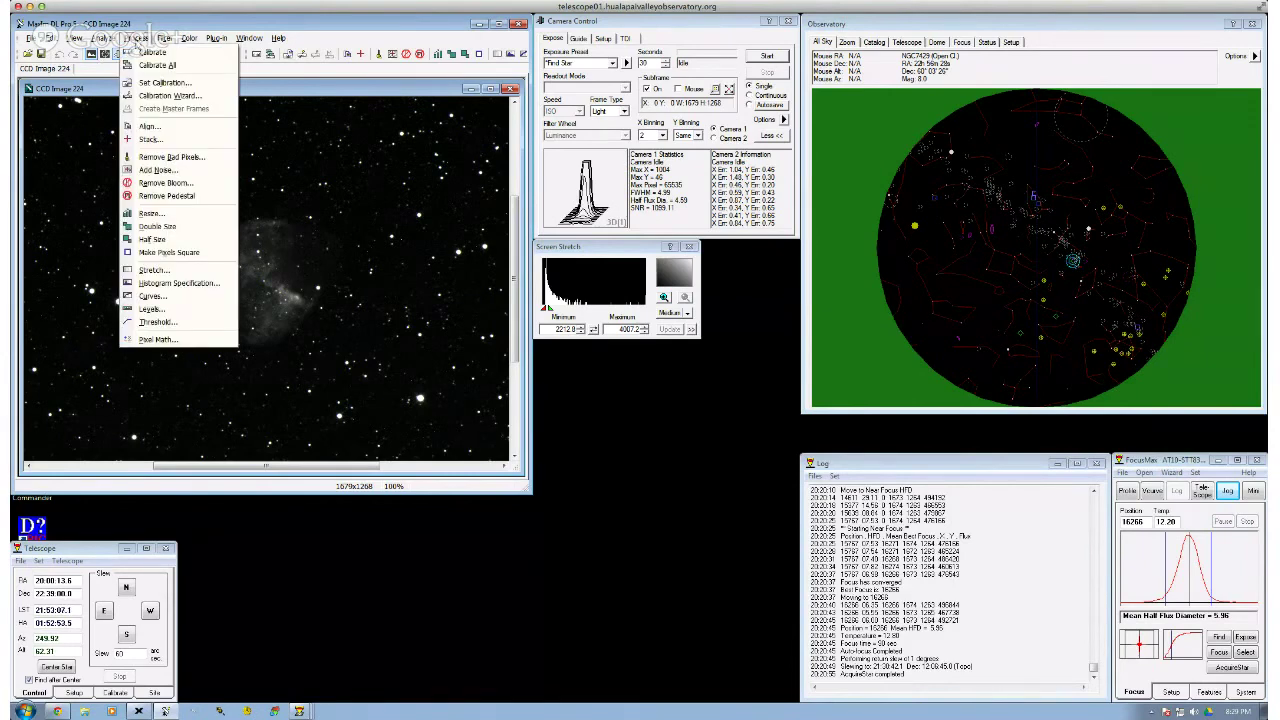
{"action": "left_click", "coordinate": [166, 274]}
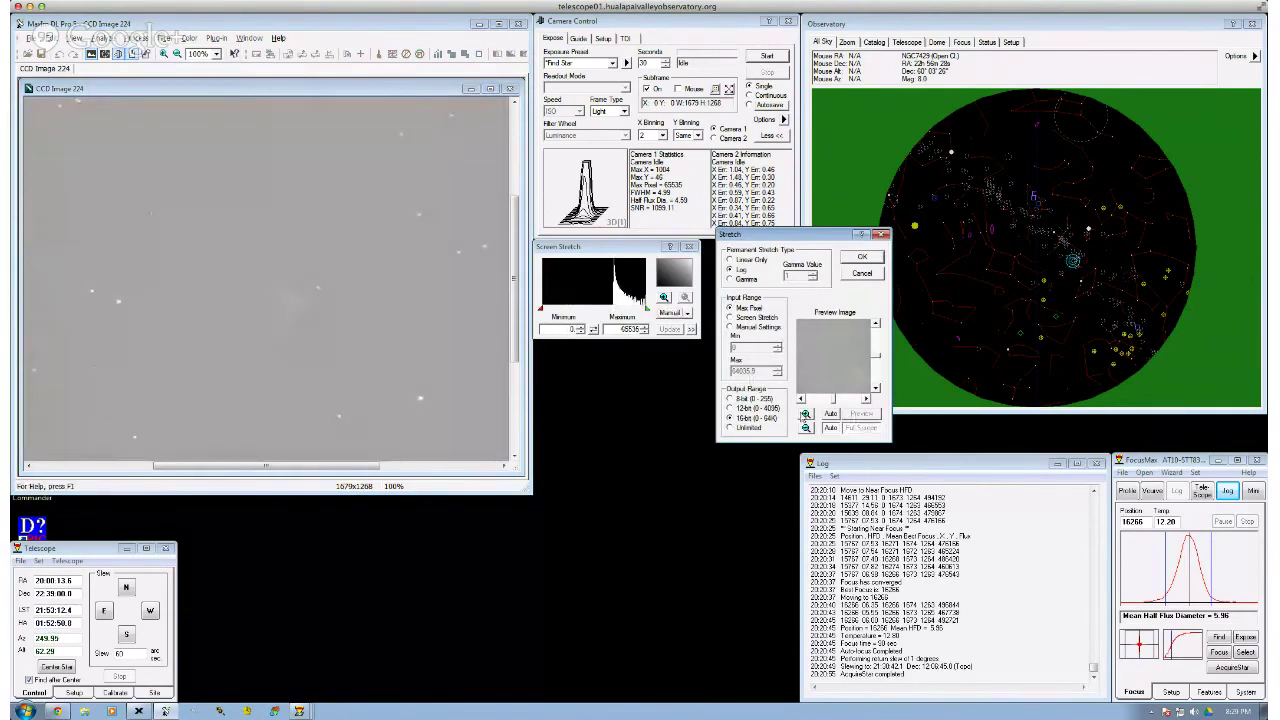
{"action": "left_click", "coordinate": [573, 309]}
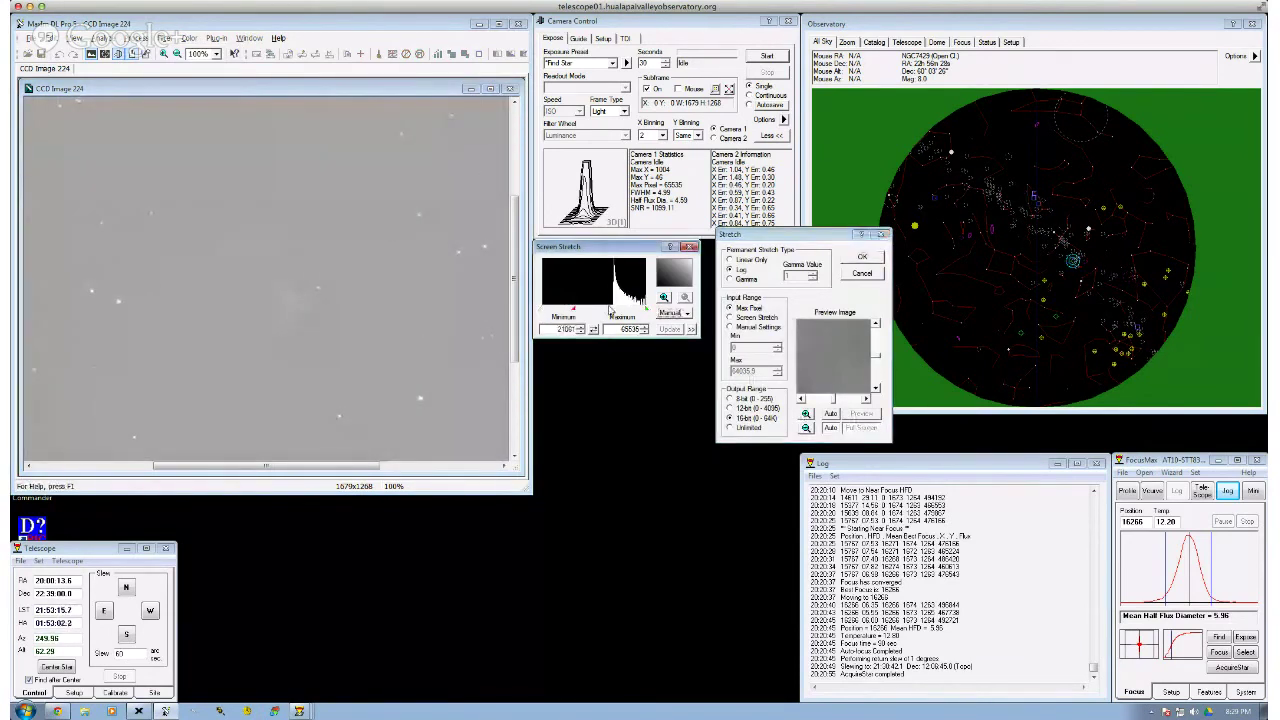
{"action": "left_click", "coordinate": [613, 309]}
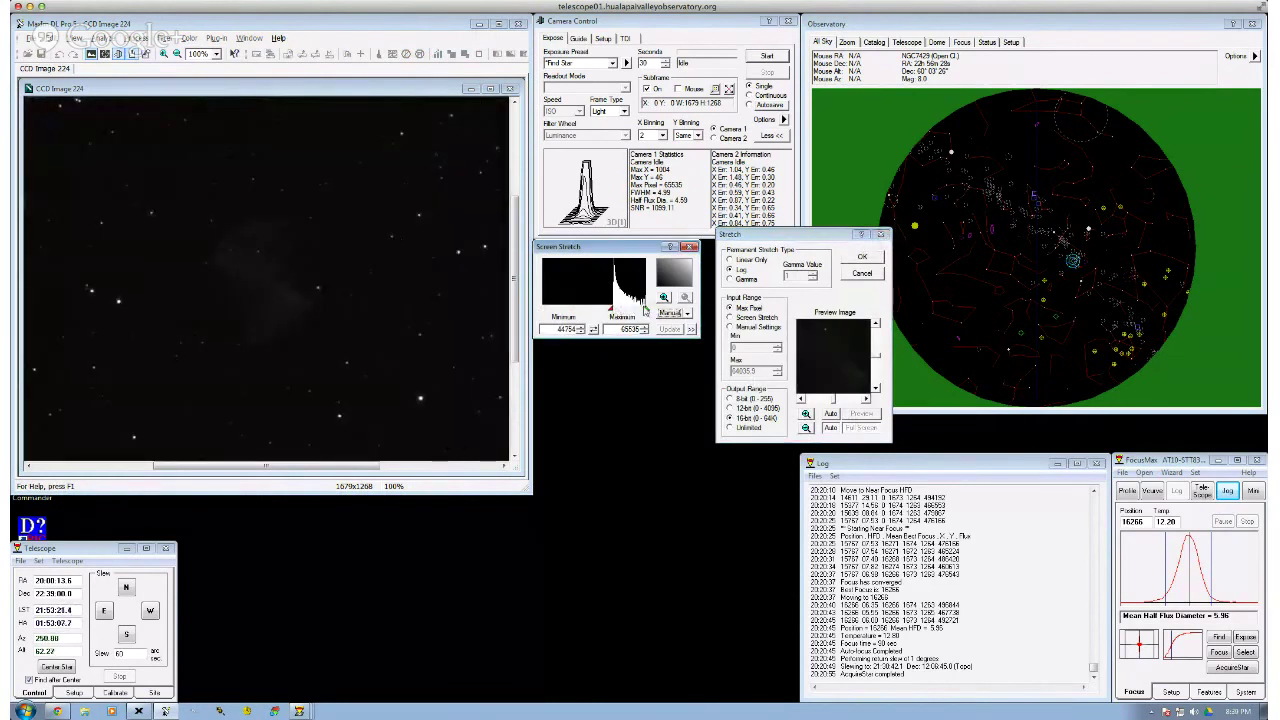
{"action": "right_click", "coordinate": [640, 309]}
{"action": "right_click", "coordinate": [623, 310]}
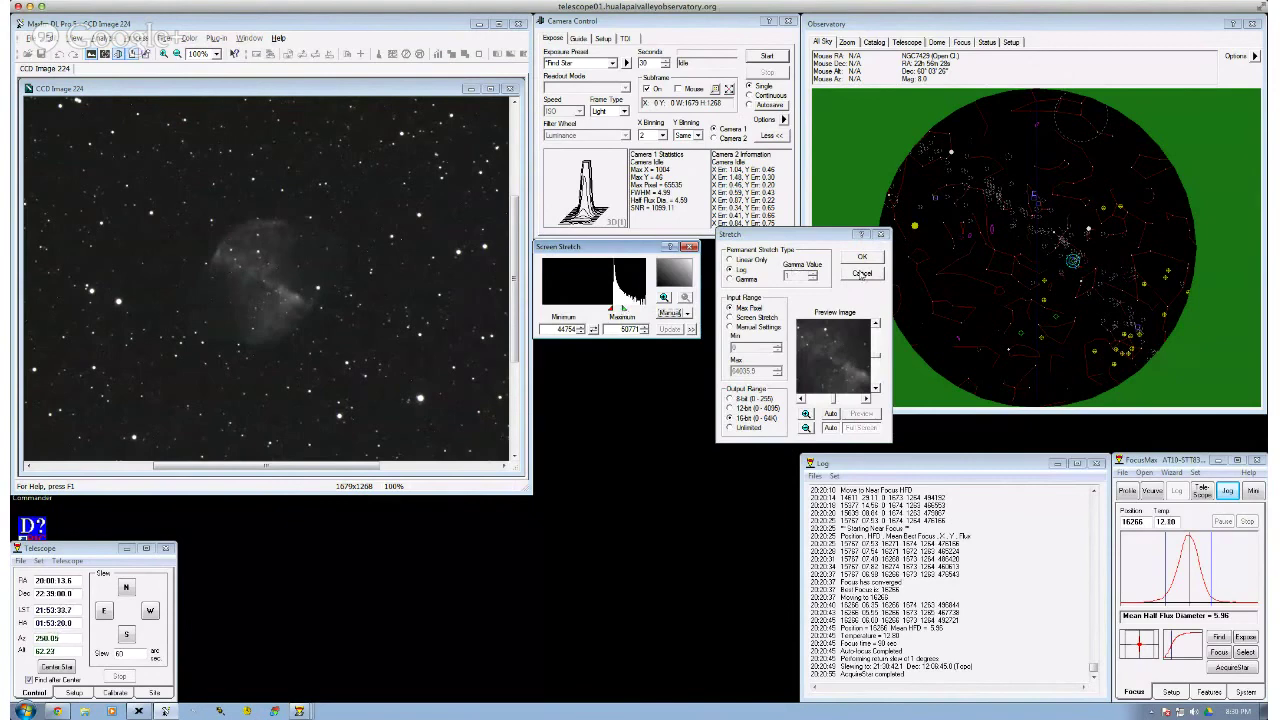
{"action": "left_click", "coordinate": [862, 274]}
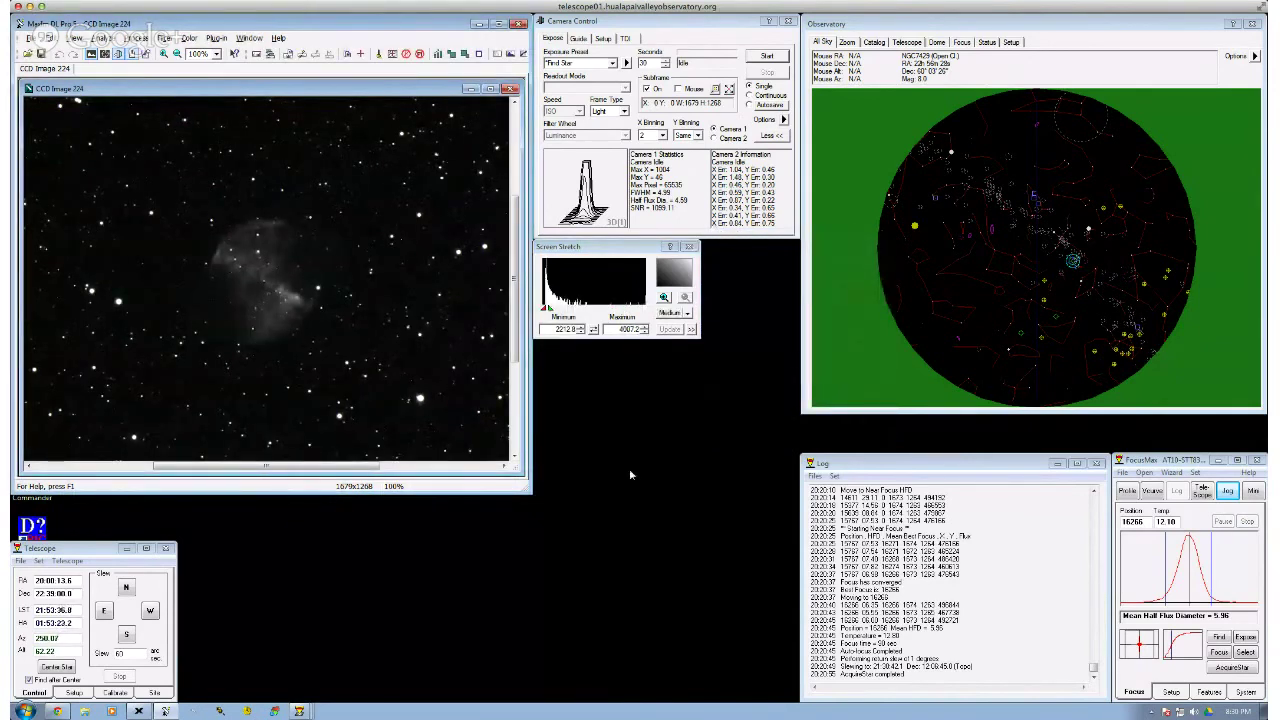
{"action": "left_click", "coordinate": [784, 120]}
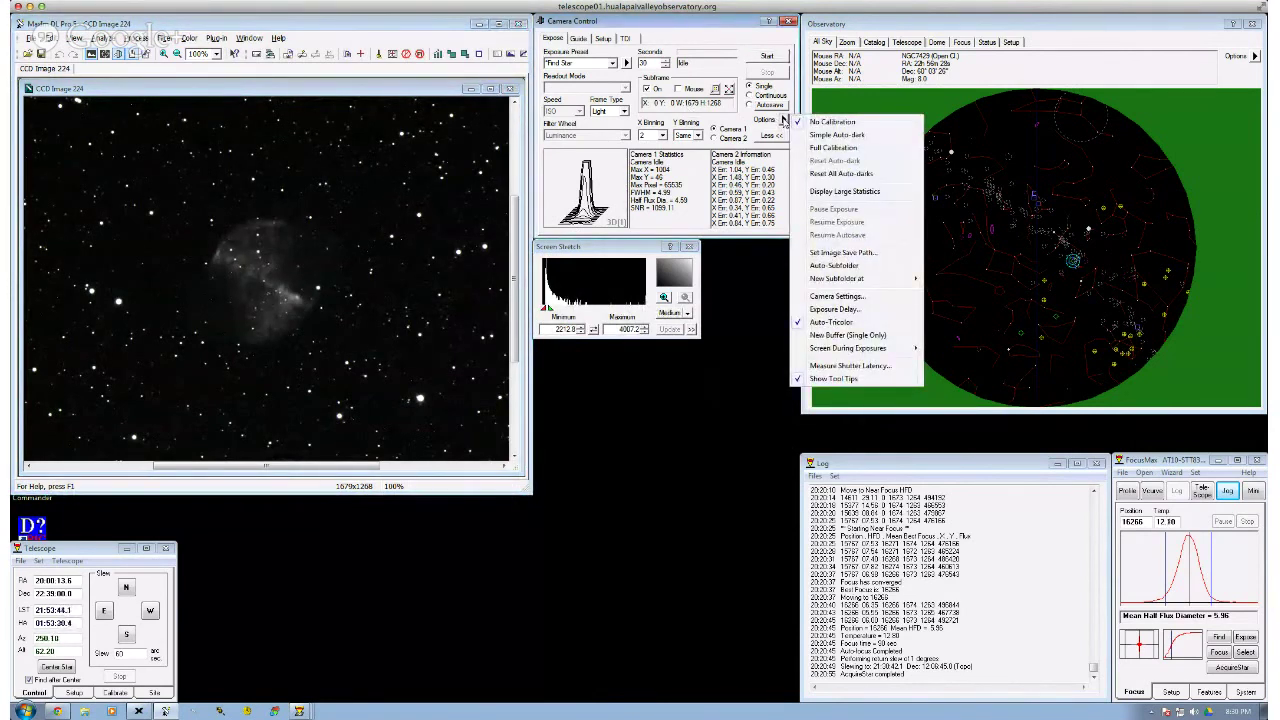
{"action": "left_click", "coordinate": [784, 120]}
{"action": "left_click", "coordinate": [784, 120]}
{"action": "left_click", "coordinate": [720, 35]}
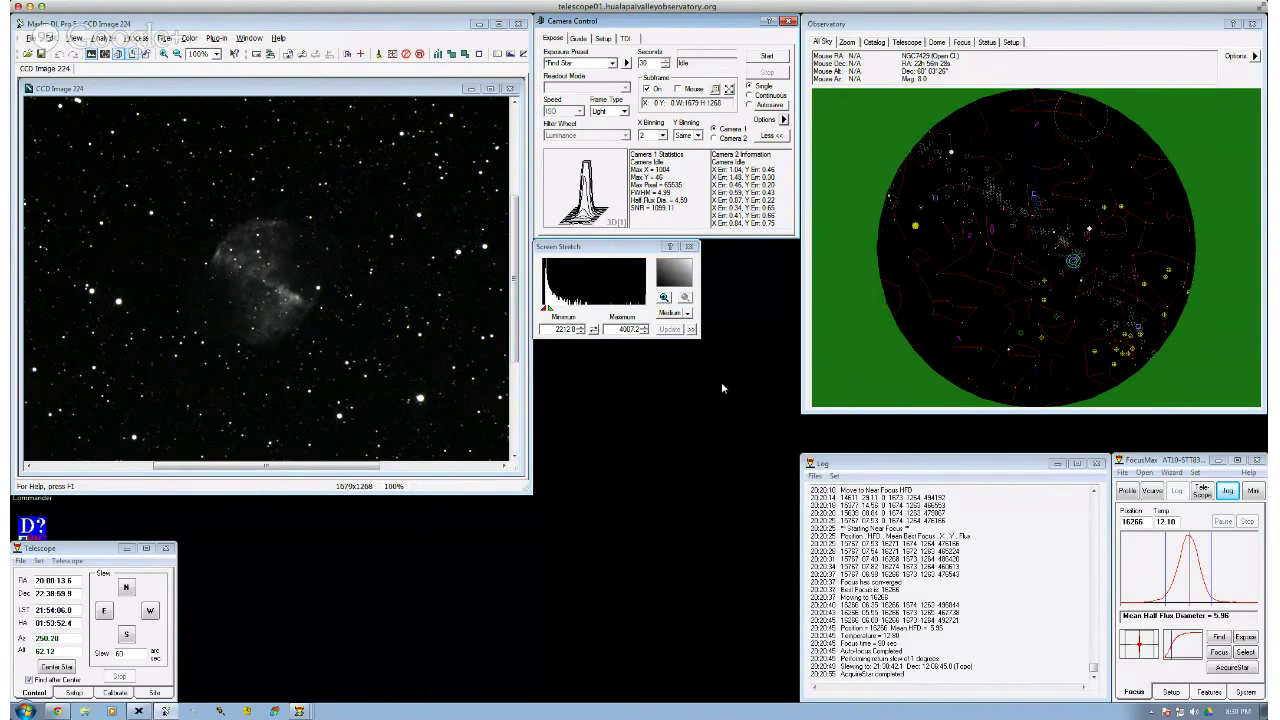
{"action": "left_click", "coordinate": [784, 119]}
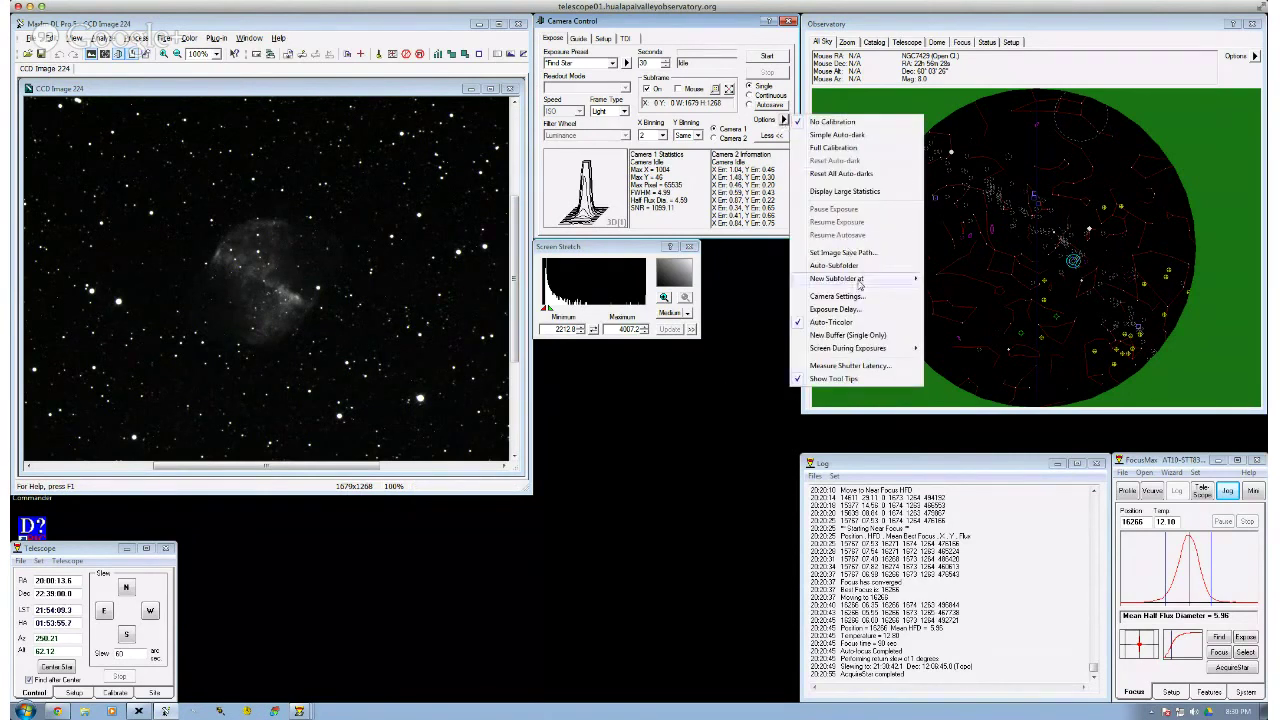
{"action": "mouse_move", "coordinate": [858, 282]}
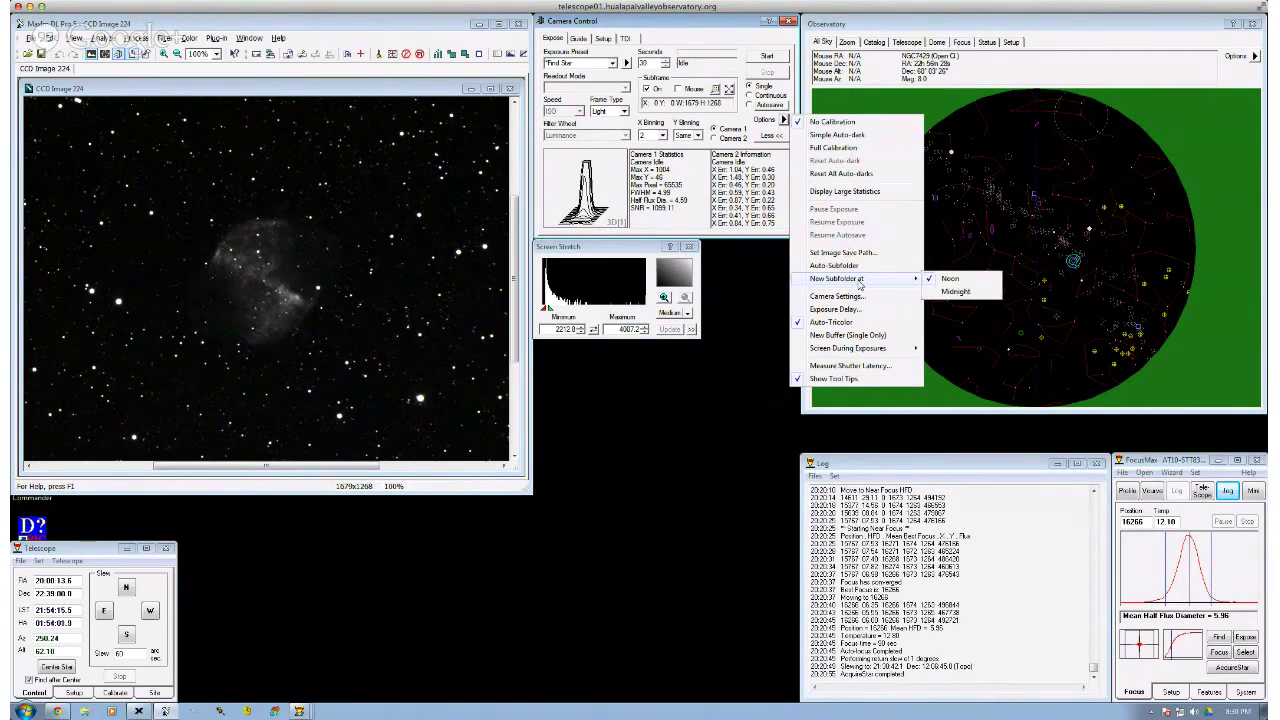
{"action": "left_click", "coordinate": [223, 26]}
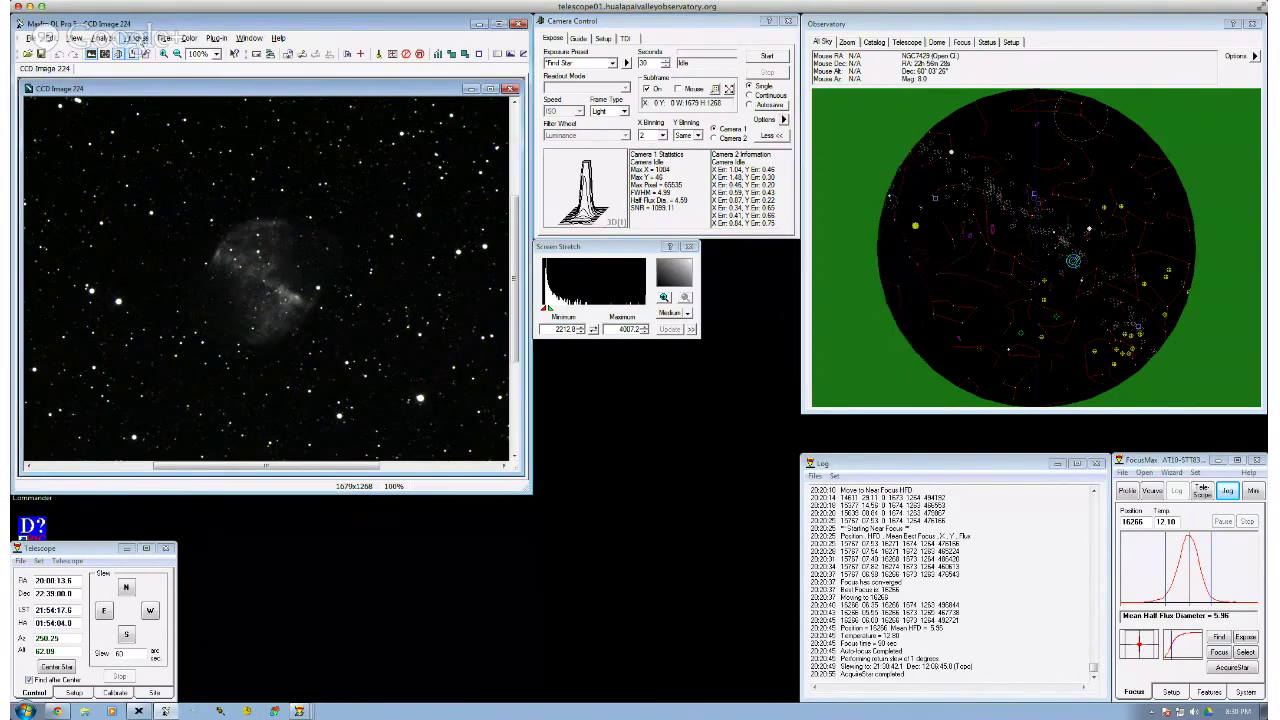
Try the Curves adjustment on the nebula image, testing the red and blue edit channels without Luminance Only
{"action": "left_click", "coordinate": [137, 38]}
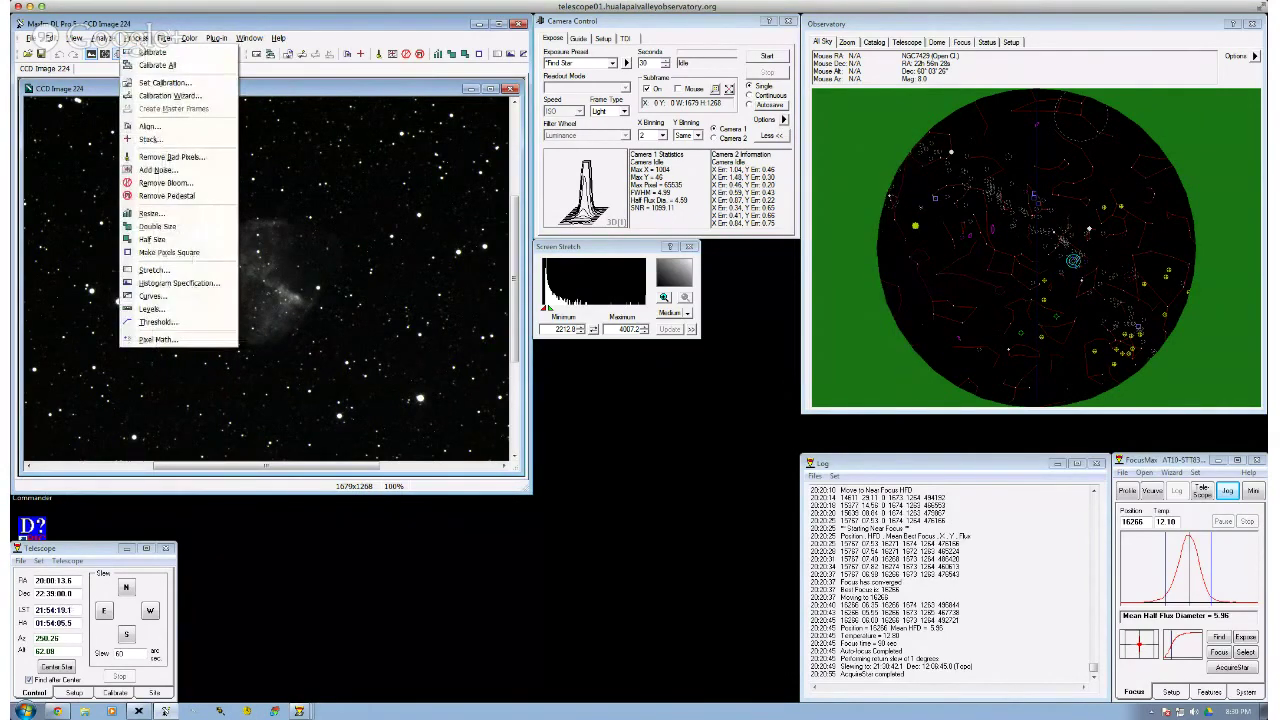
{"action": "left_click", "coordinate": [151, 298]}
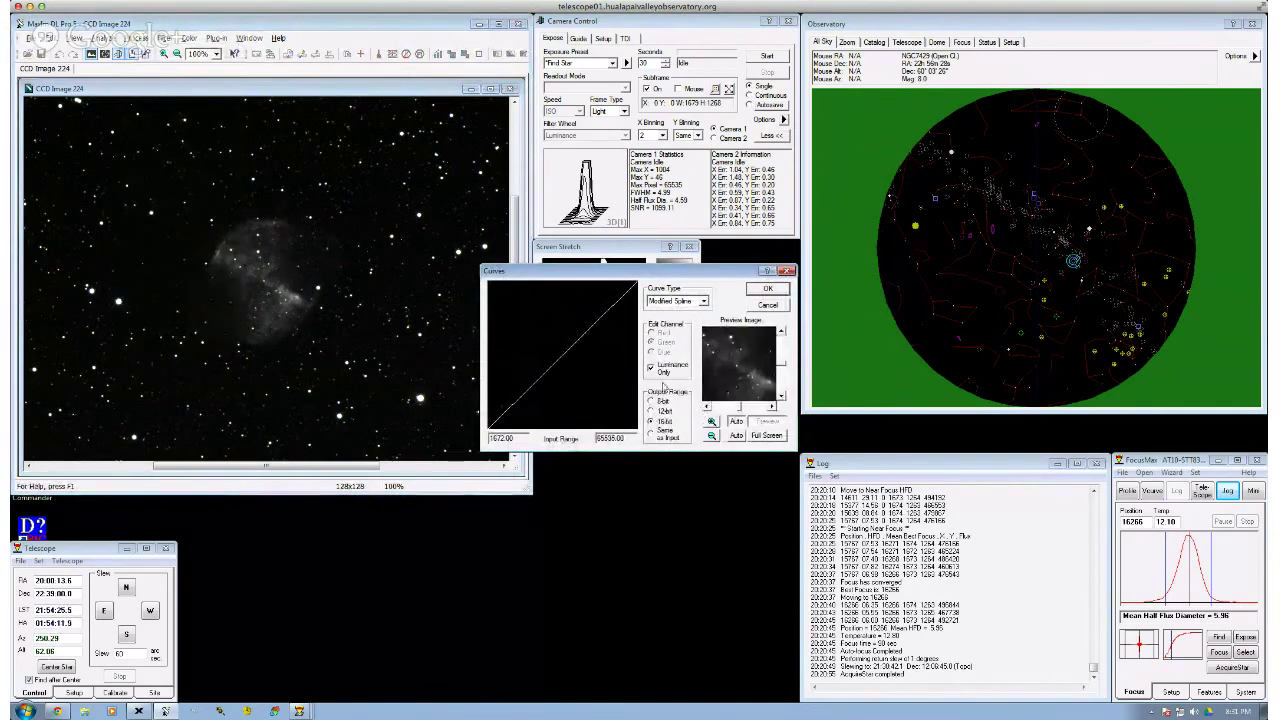
{"action": "left_click", "coordinate": [651, 368]}
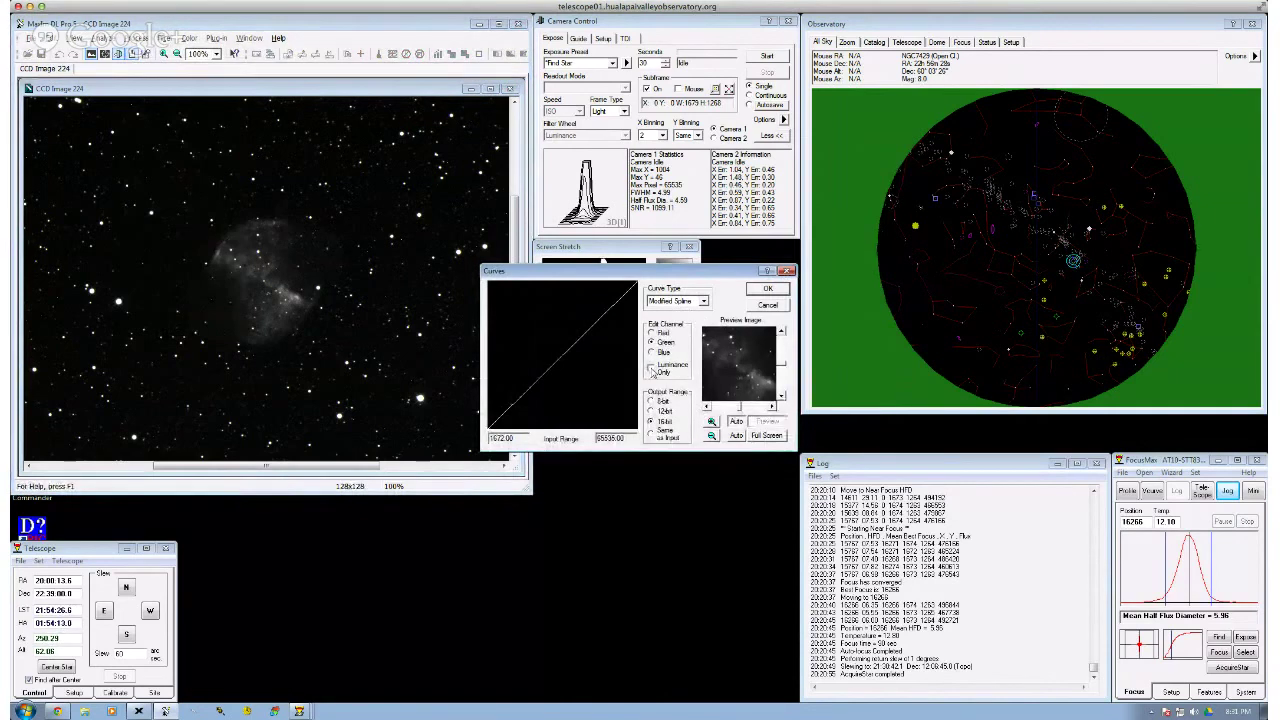
{"action": "left_click", "coordinate": [651, 332]}
{"action": "left_click", "coordinate": [651, 352]}
{"action": "left_click", "coordinate": [651, 368]}
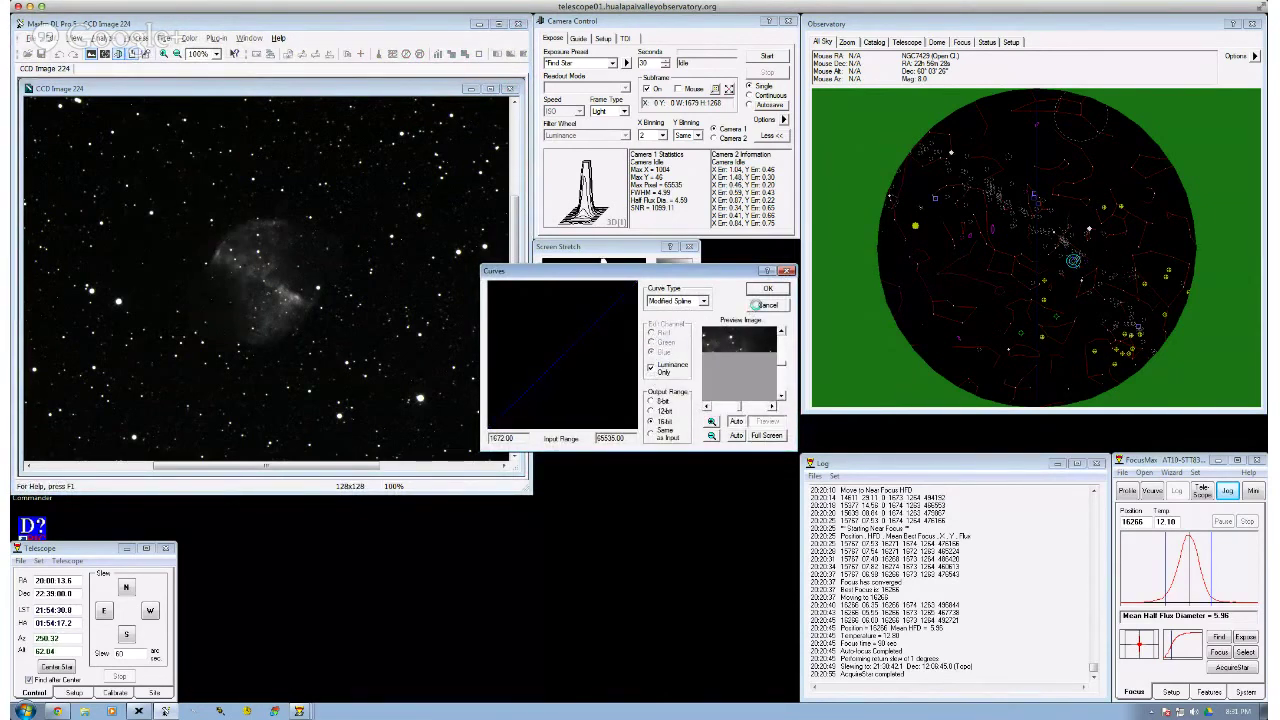
{"action": "left_click", "coordinate": [762, 305]}
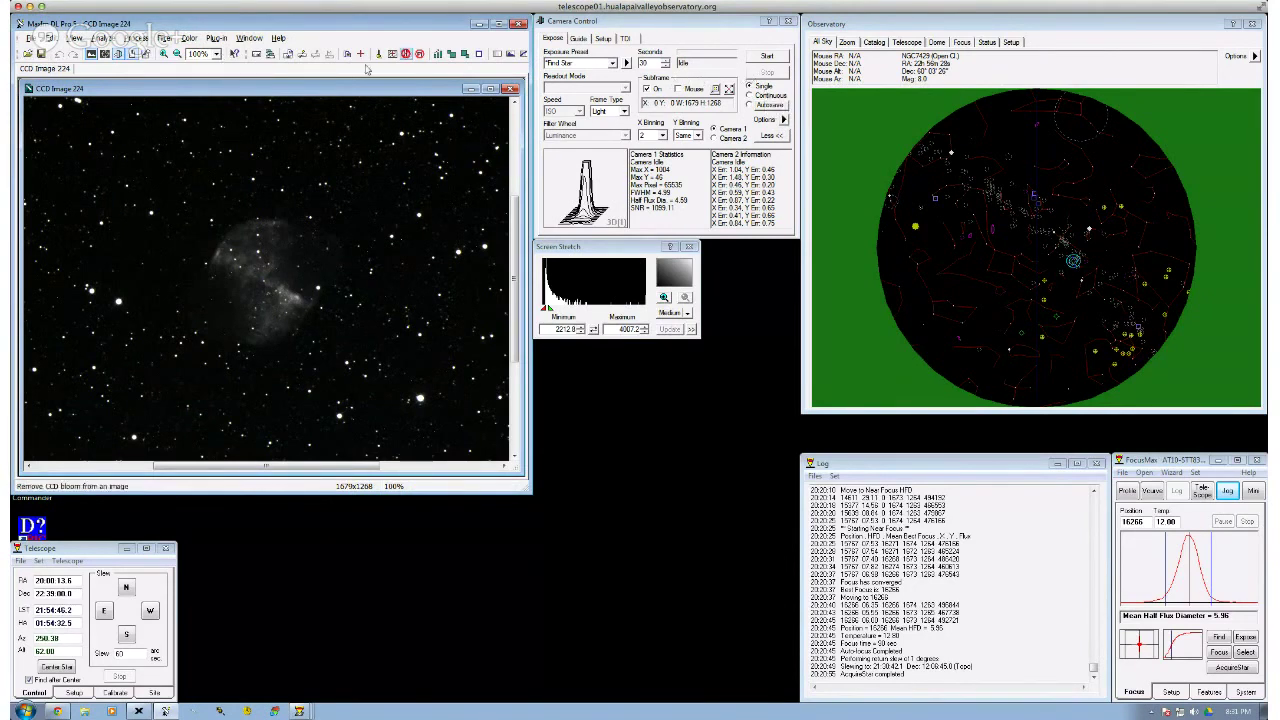
Close the nebula image without saving its changes
{"action": "left_click", "coordinate": [510, 87]}
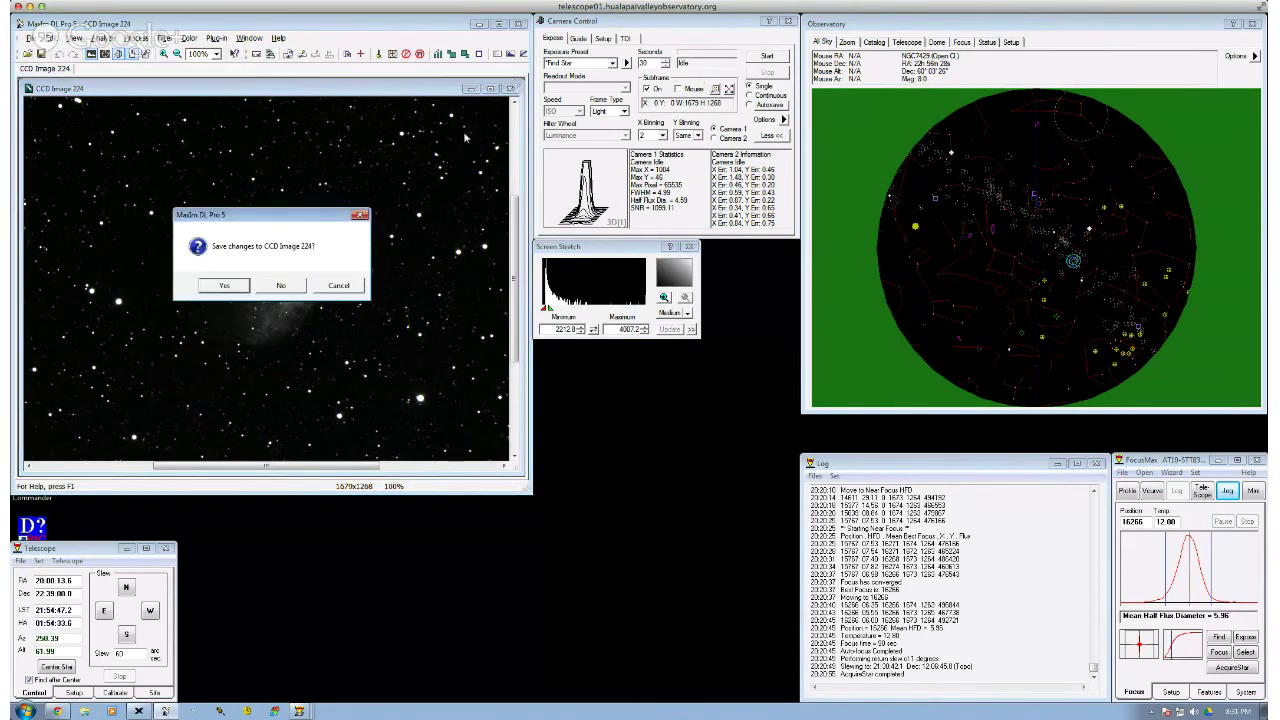
{"action": "left_click", "coordinate": [283, 288]}
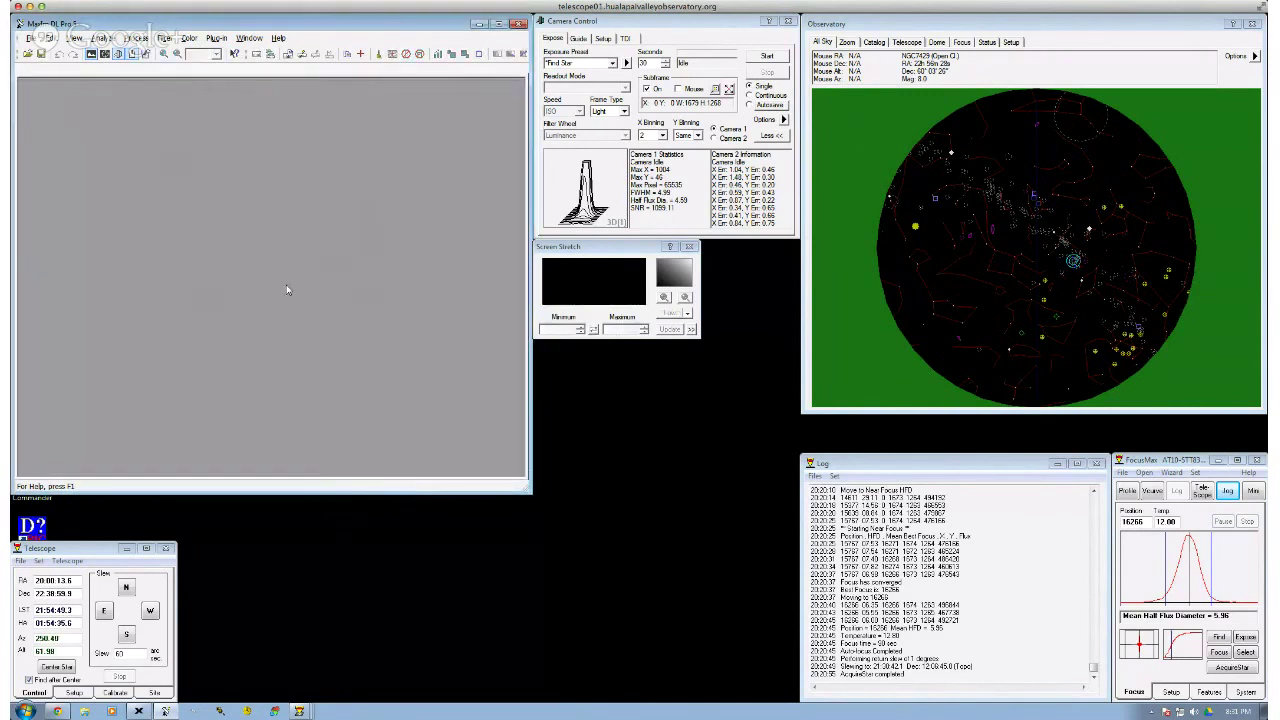
Turn off Auto-Tricolor for camera exposures and set the filter wheel to Red
{"action": "left_click", "coordinate": [784, 119]}
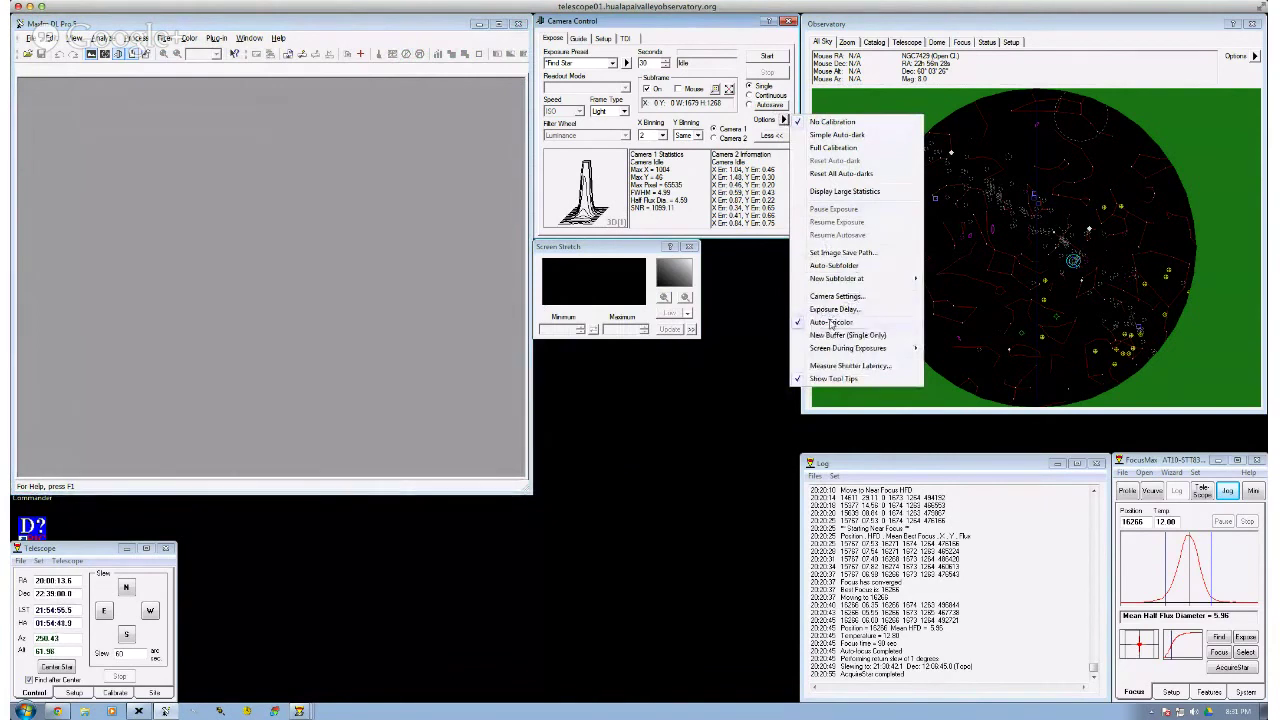
{"action": "left_click", "coordinate": [832, 323]}
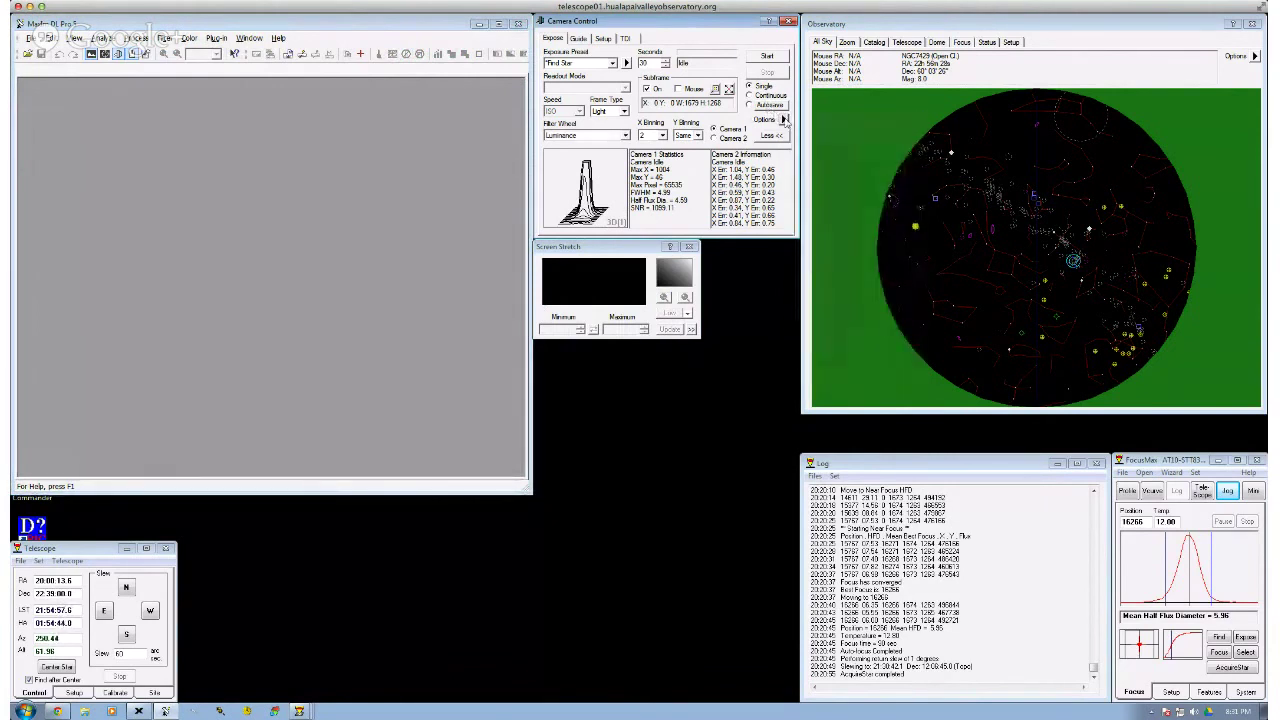
{"action": "left_click", "coordinate": [785, 119]}
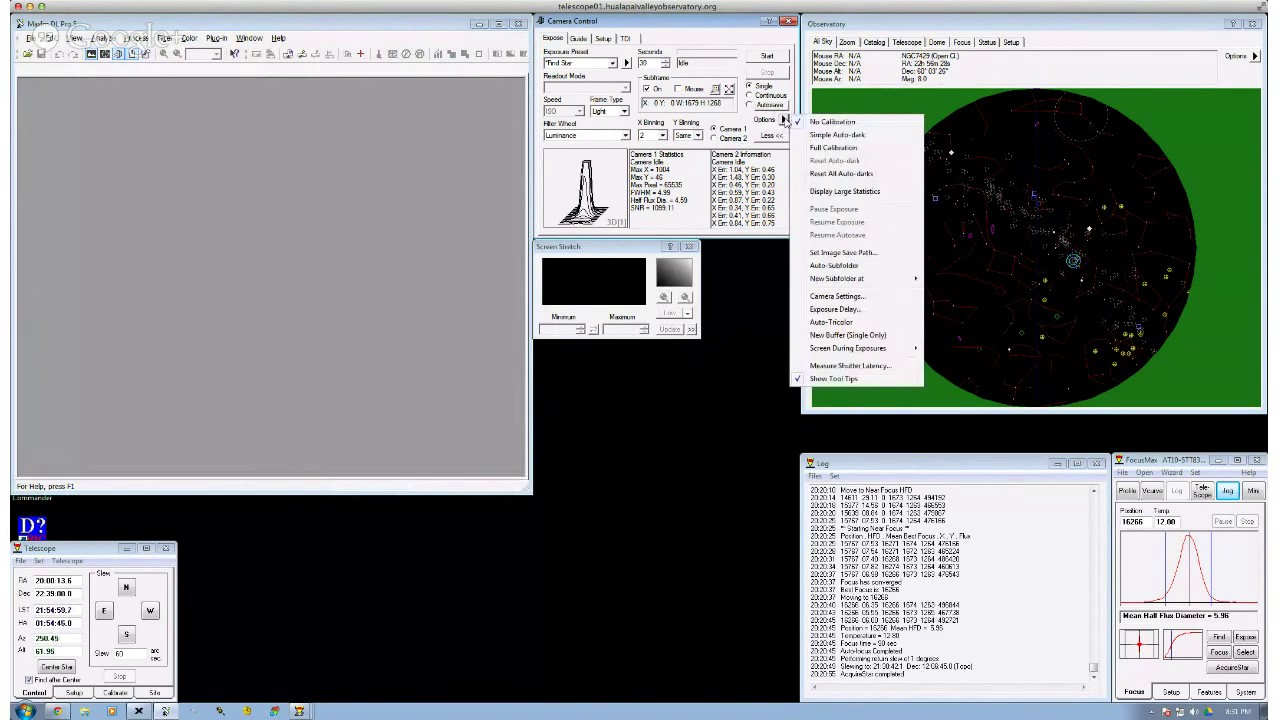
{"action": "left_click", "coordinate": [709, 27]}
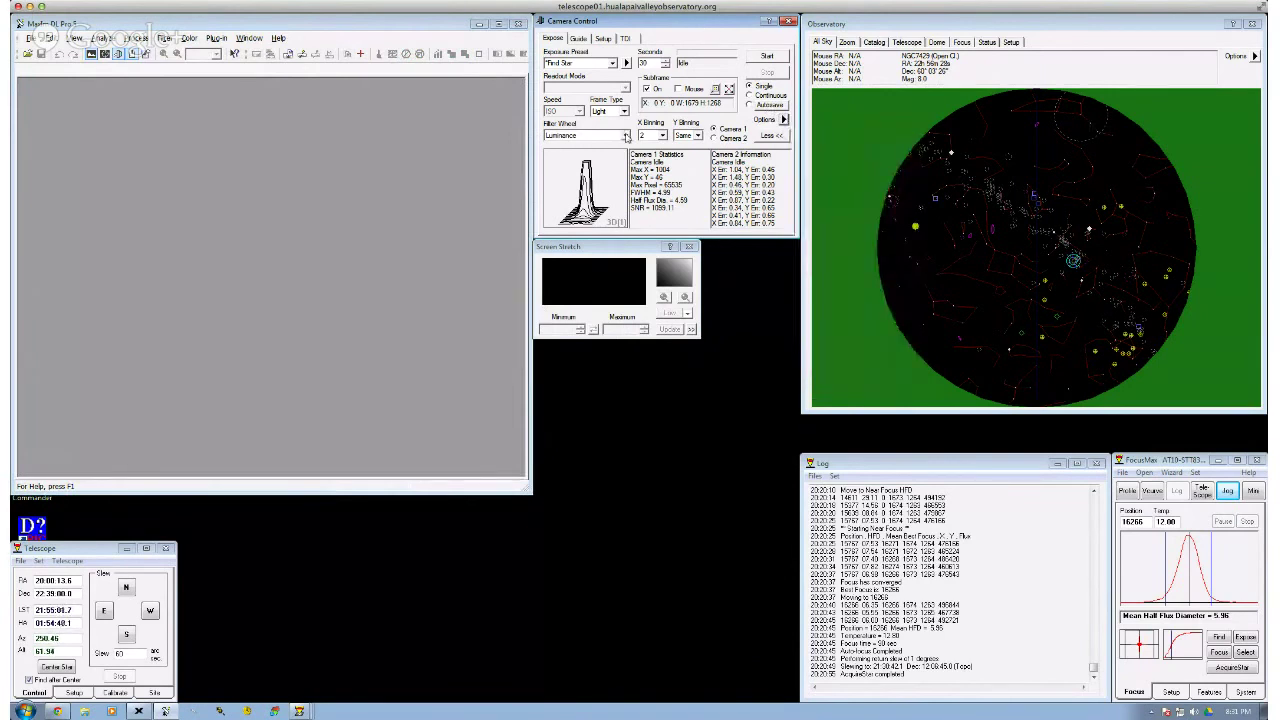
{"action": "left_click", "coordinate": [626, 135]}
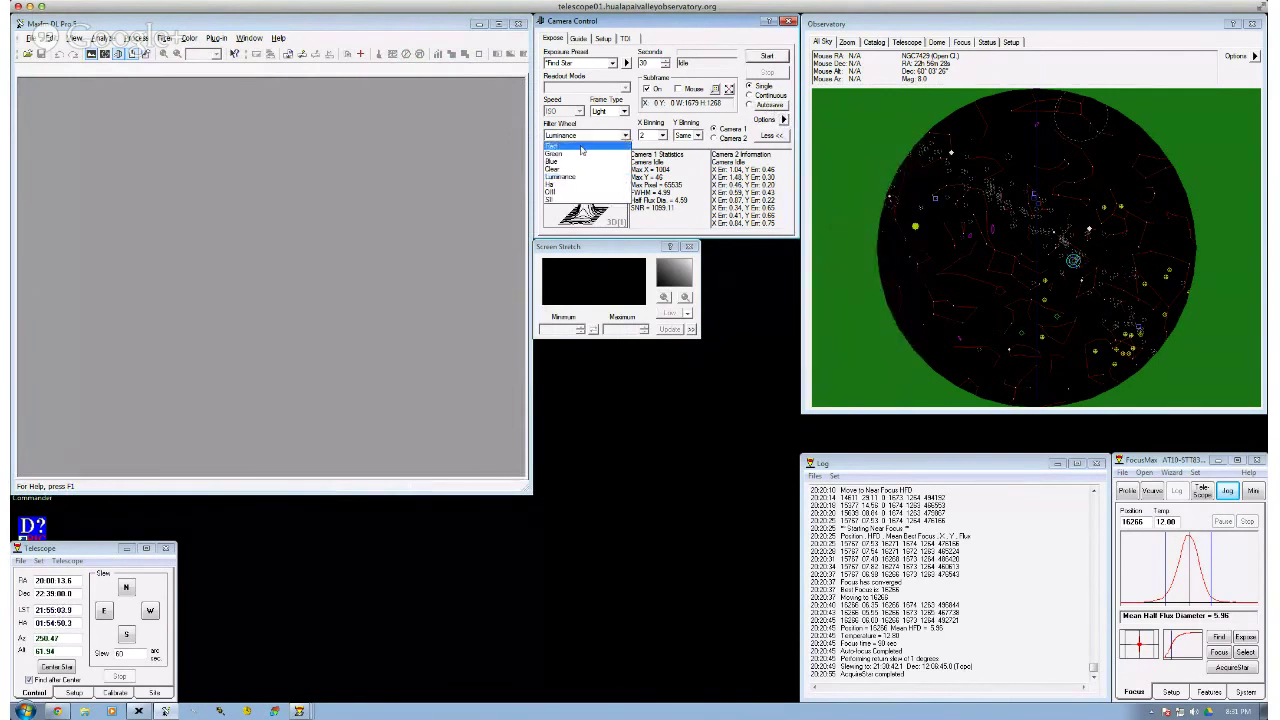
{"action": "left_click", "coordinate": [585, 147]}
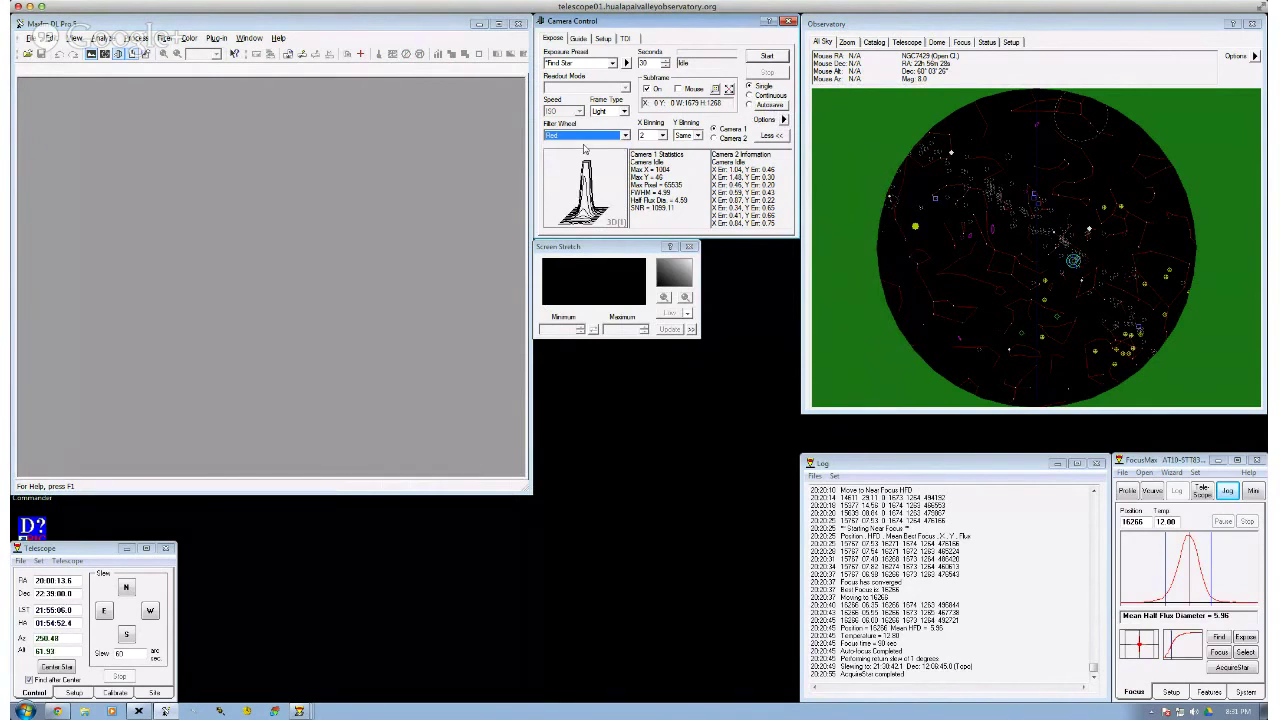